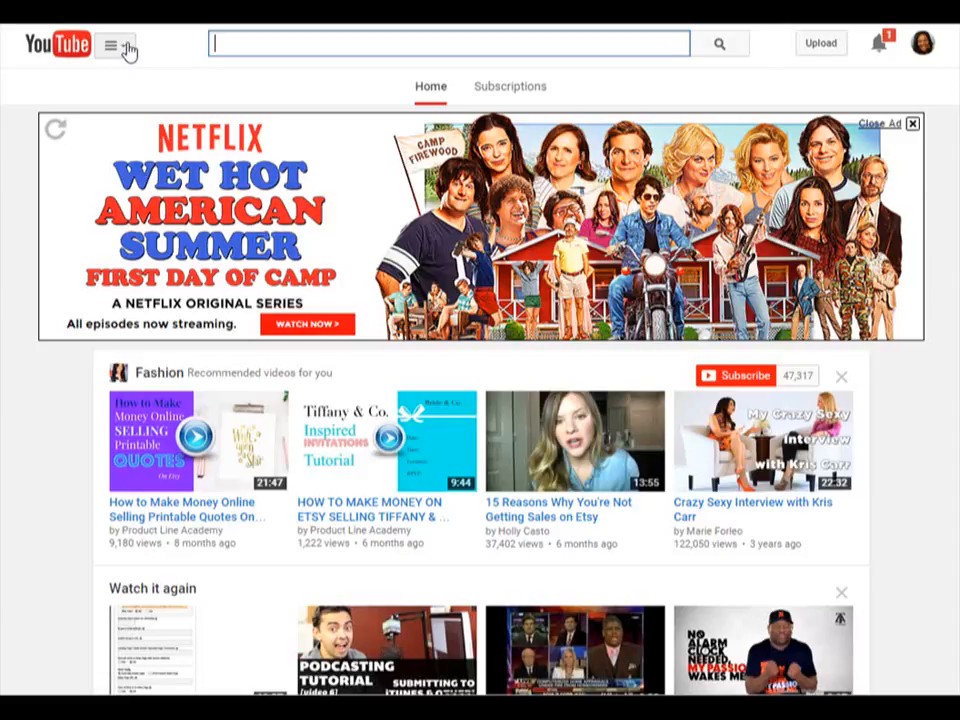
- Go to the channel's Video Manager and start a new live event from its Live Events page
click(126, 49)
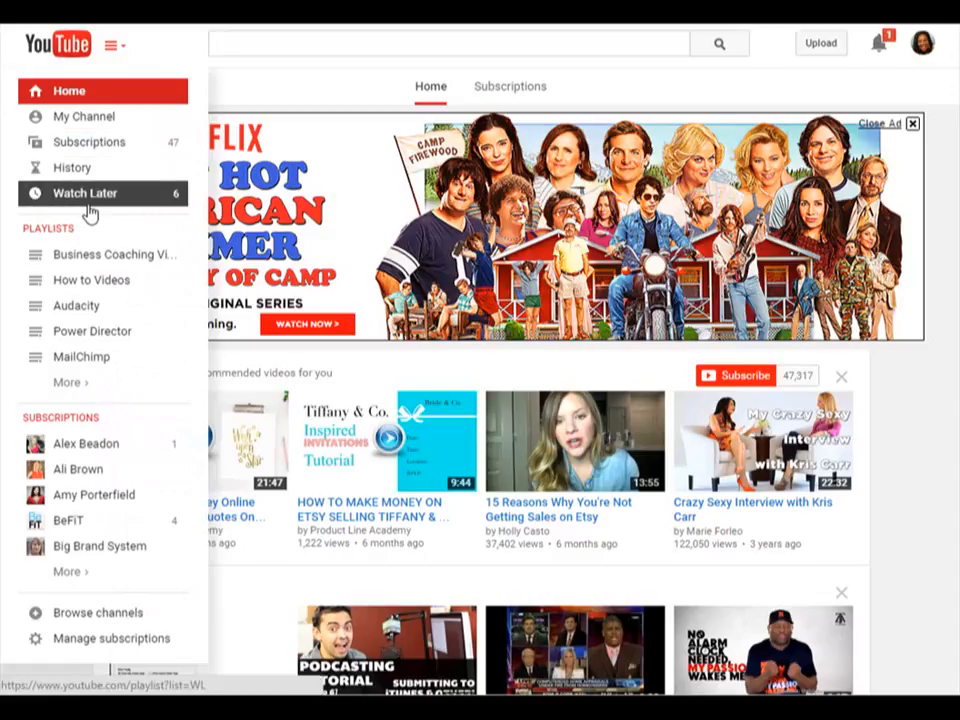
click(90, 126)
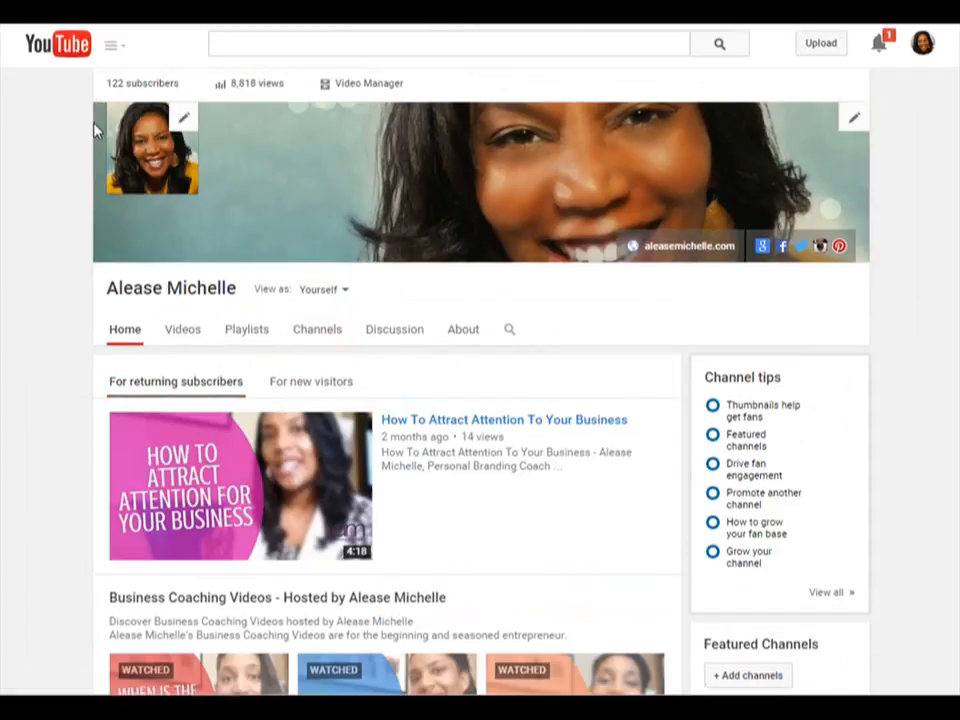
click(374, 90)
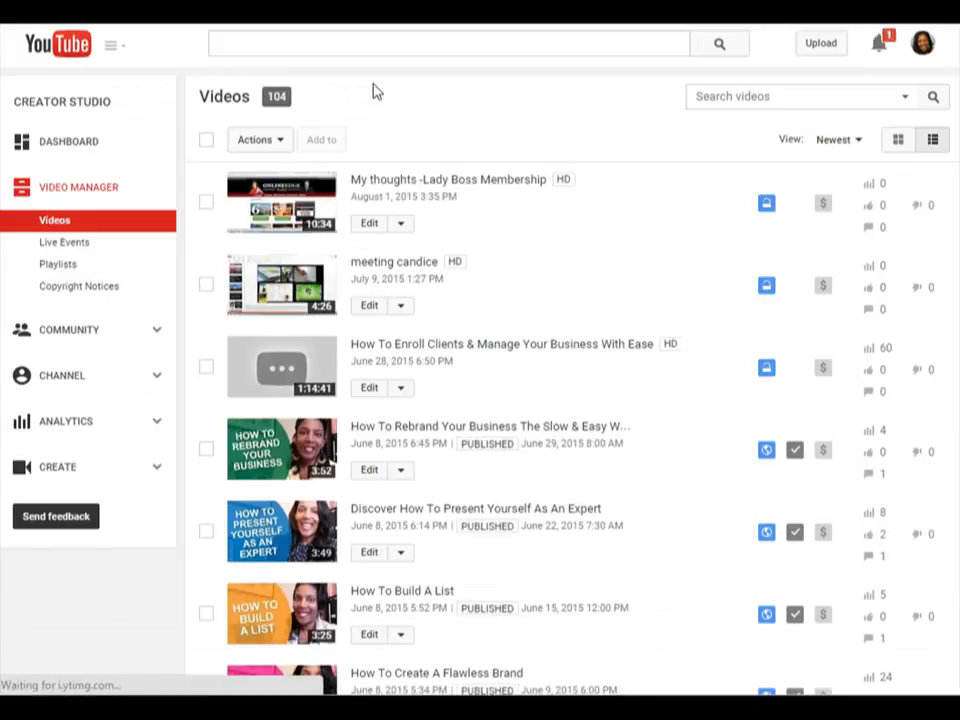
click(64, 246)
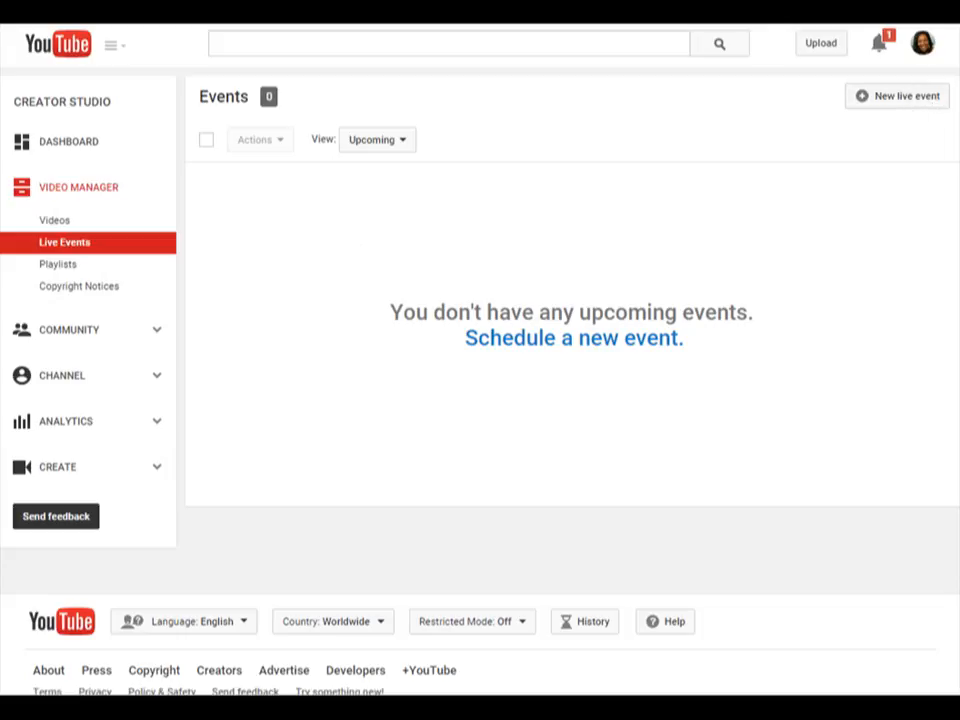
click(886, 107)
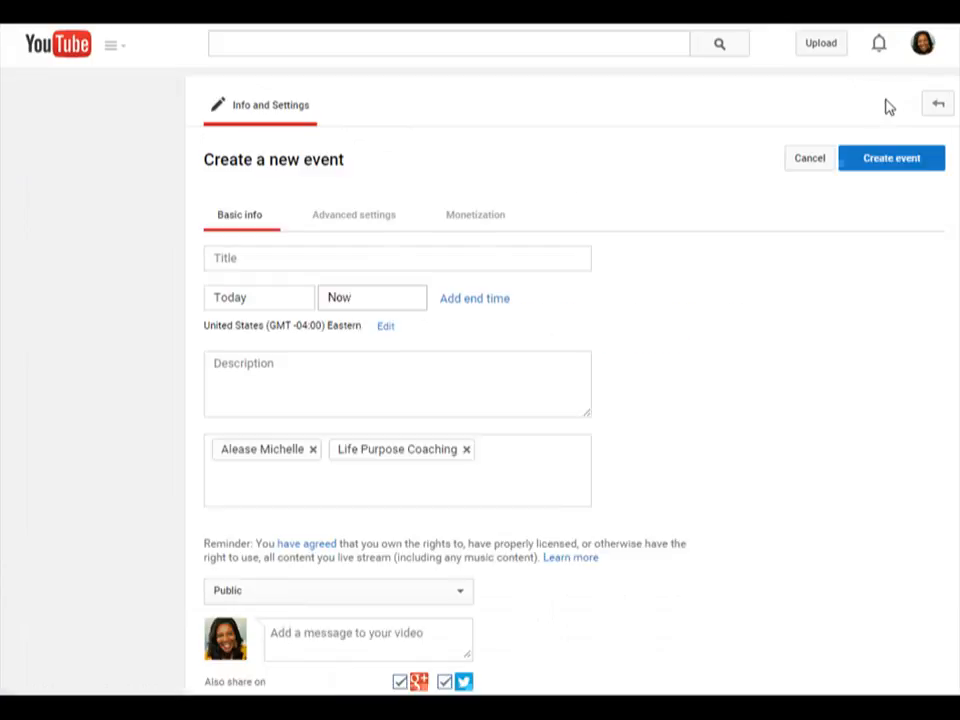
- Title the event "Testing With" followed by the guest's first name
click(270, 263)
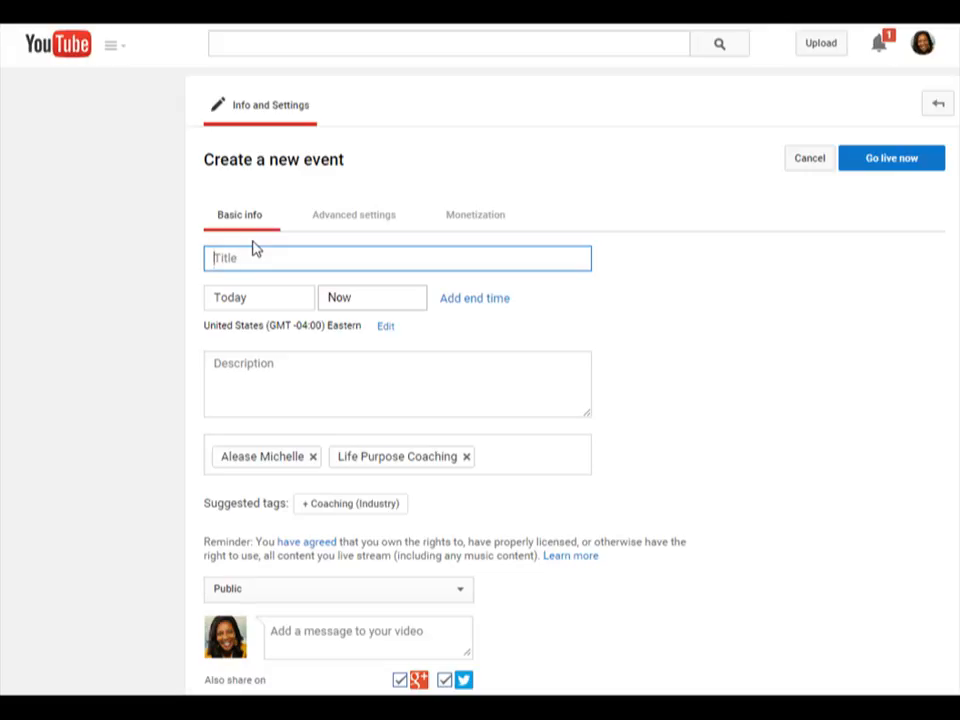
text(Testing With Schan)
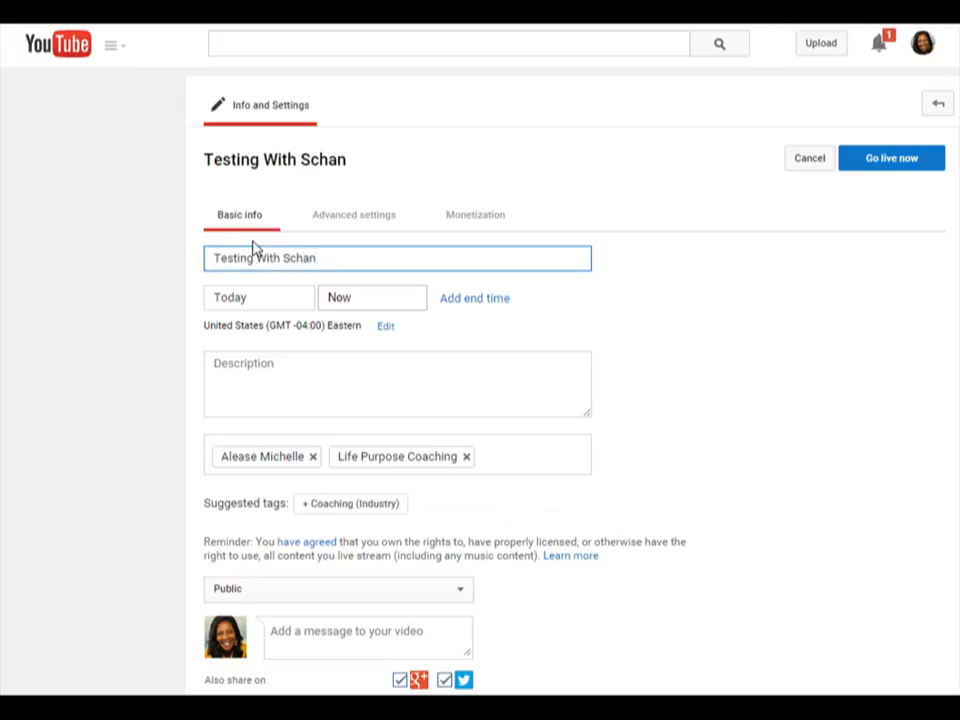
- Schedule the event for today with a start time of 5:00 PM
click(258, 302)
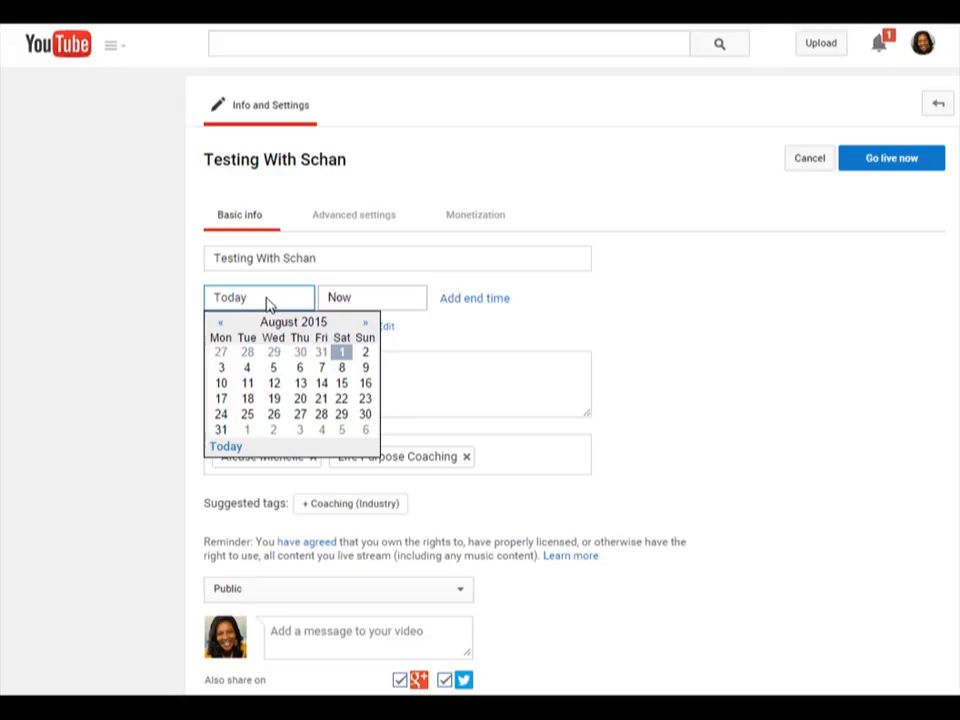
click(369, 300)
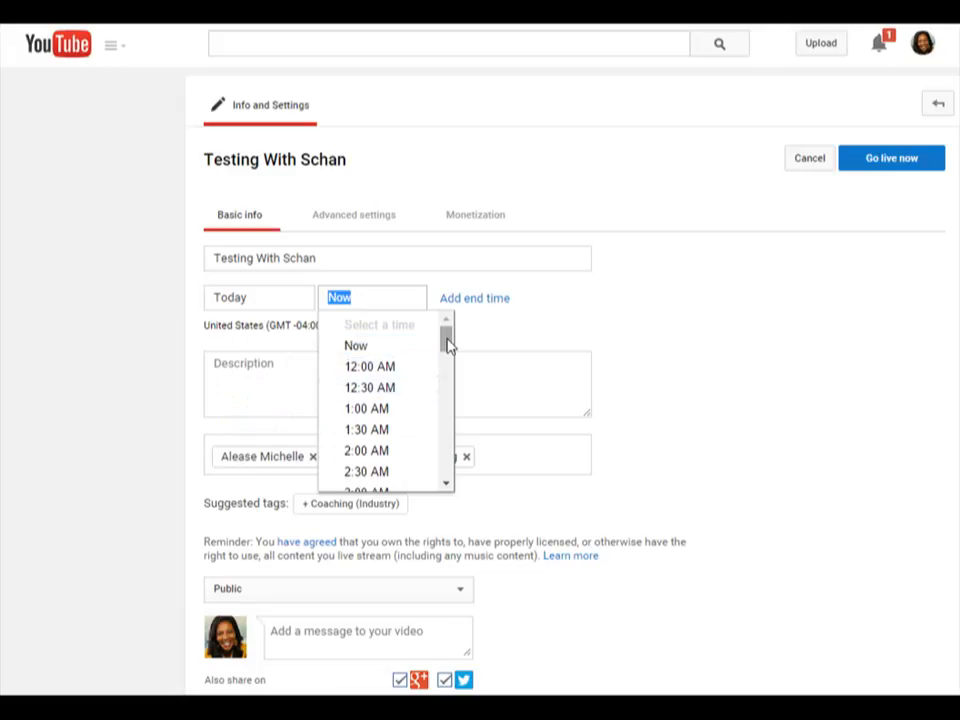
drag(447, 343, 439, 435)
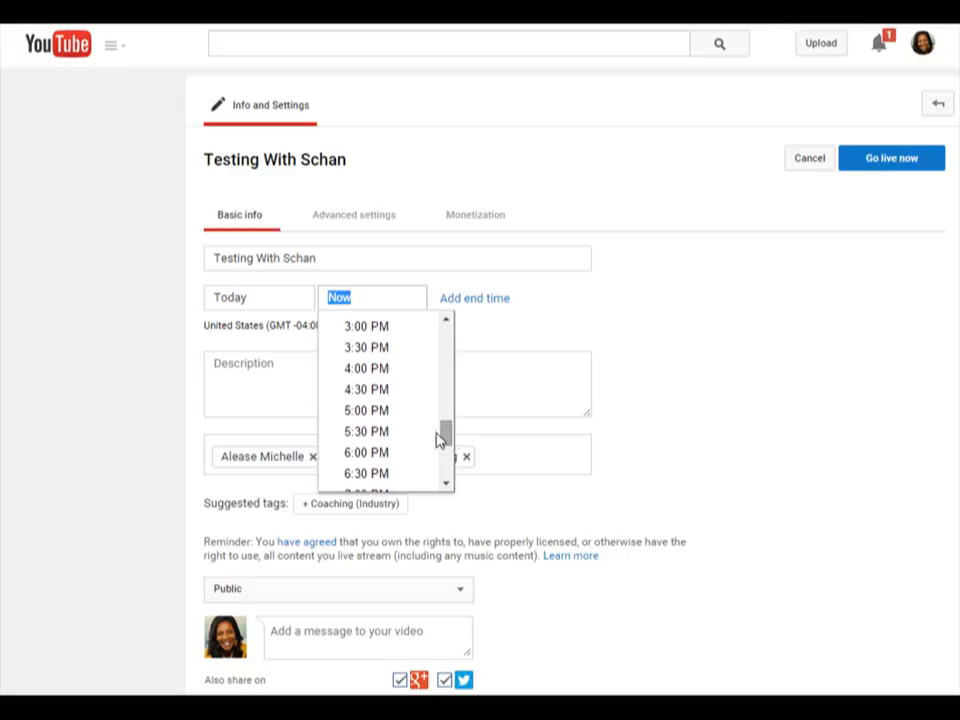
click(357, 411)
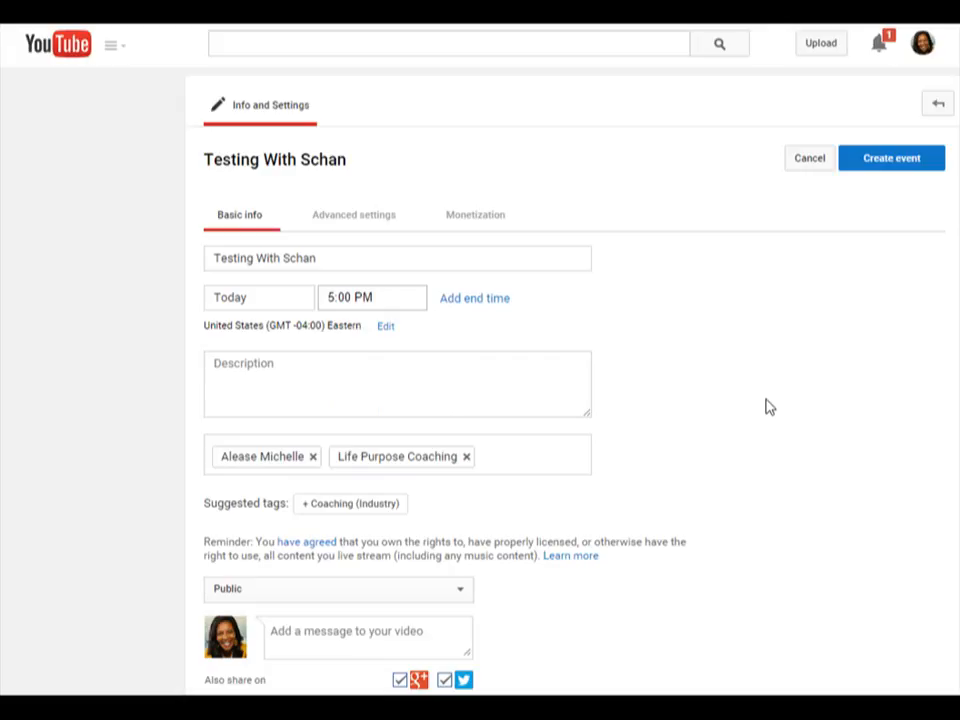
- Set the event's privacy to Unlisted, keep the Quick type using Google+ Hangouts On Air, and create the event
scroll(765, 407, down, 1)
scroll(765, 410, down, 1)
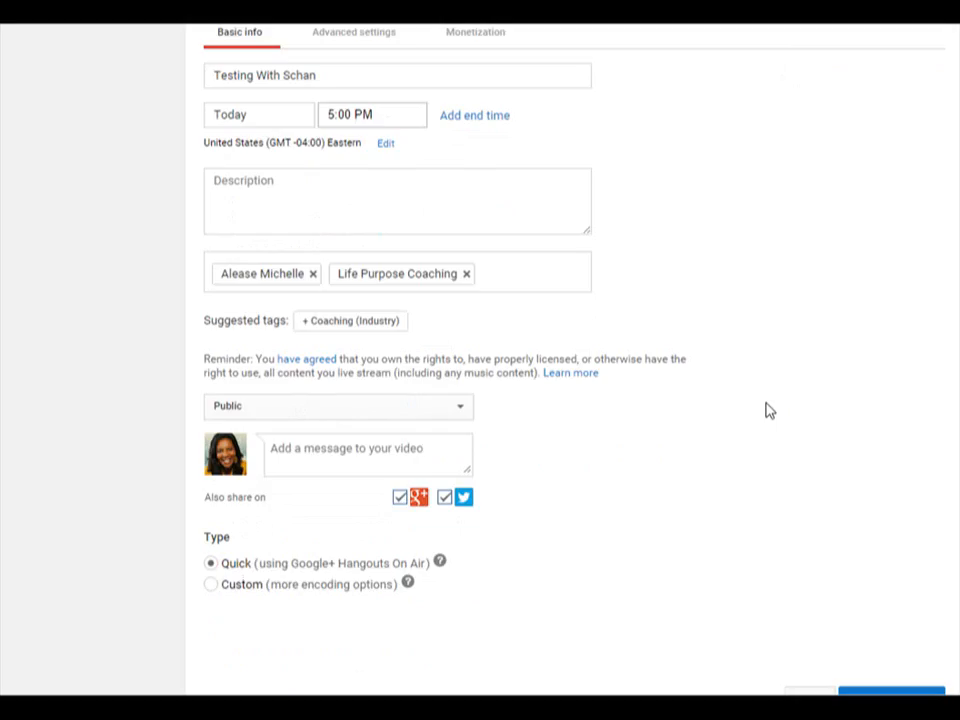
scroll(765, 410, up, 1)
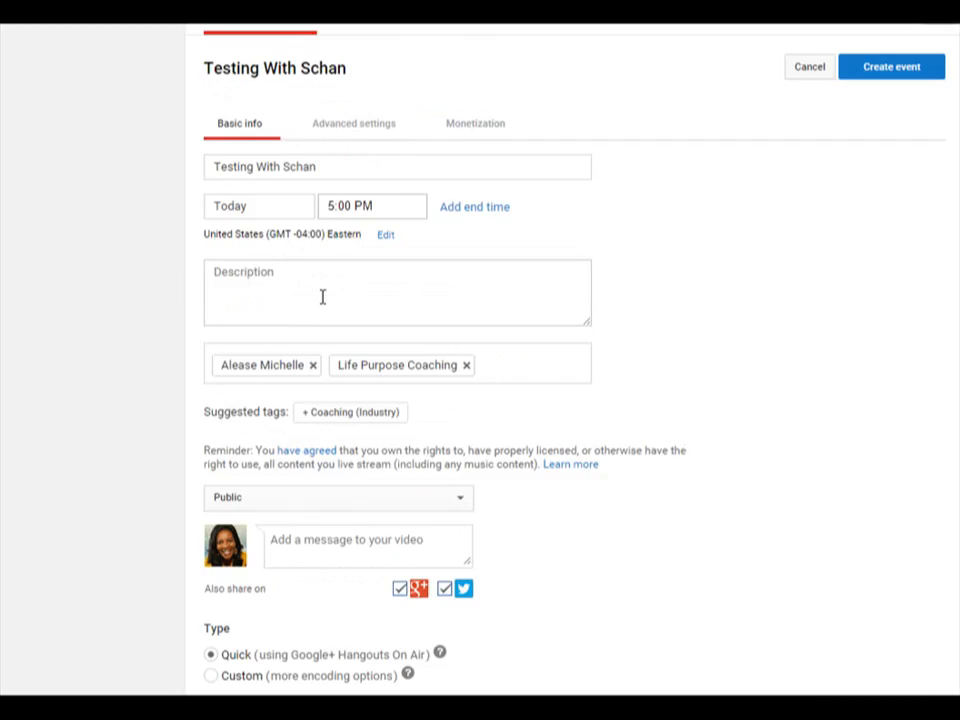
scroll(323, 296, down, 1)
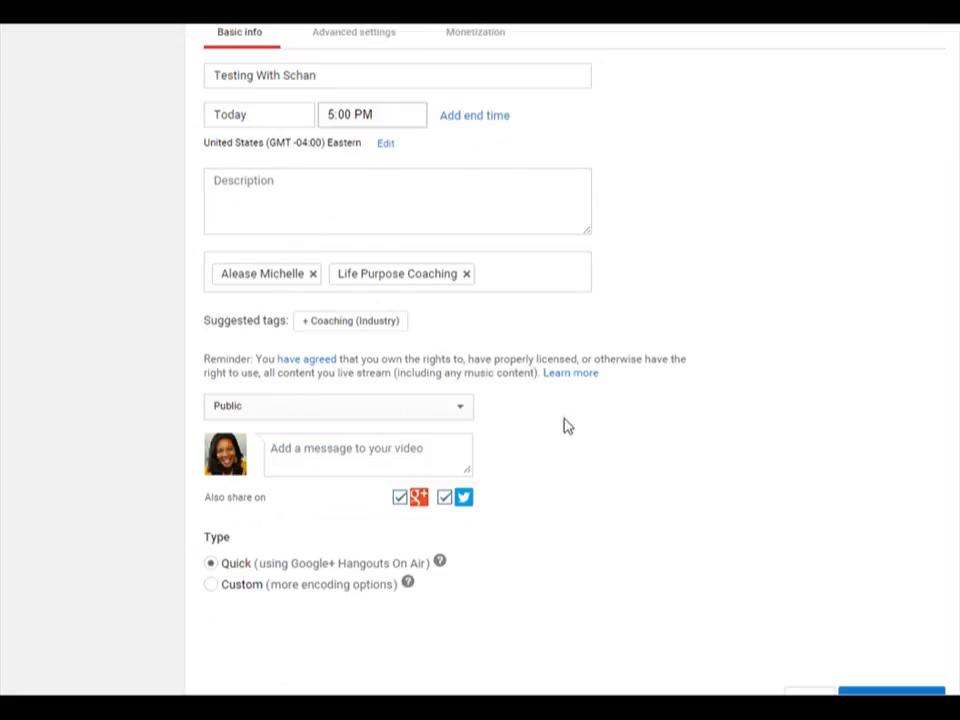
scroll(601, 453, down, 1)
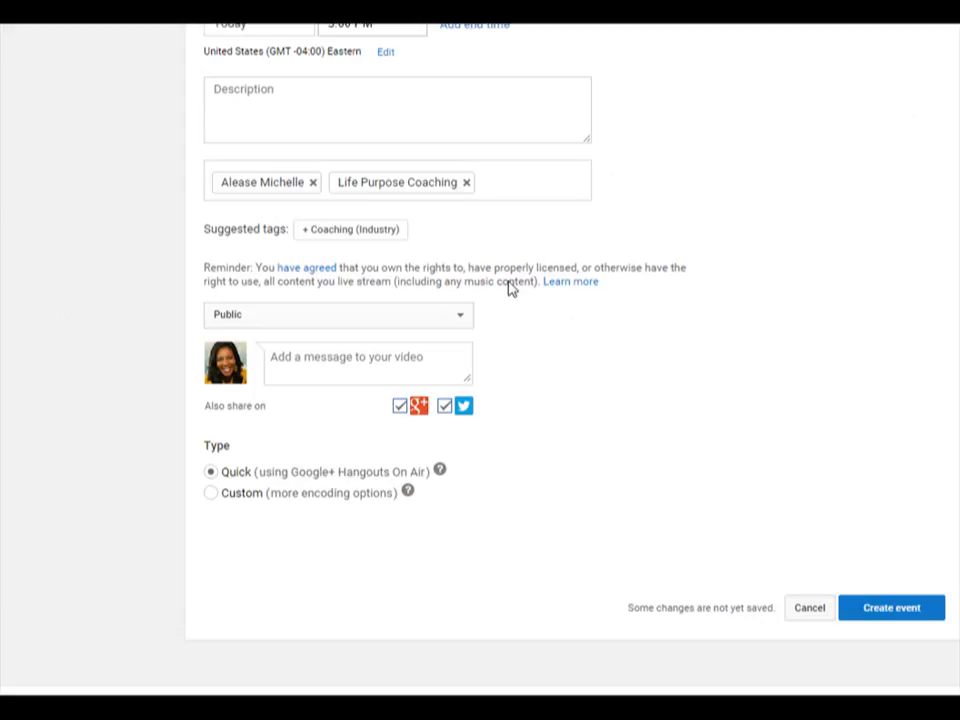
click(461, 320)
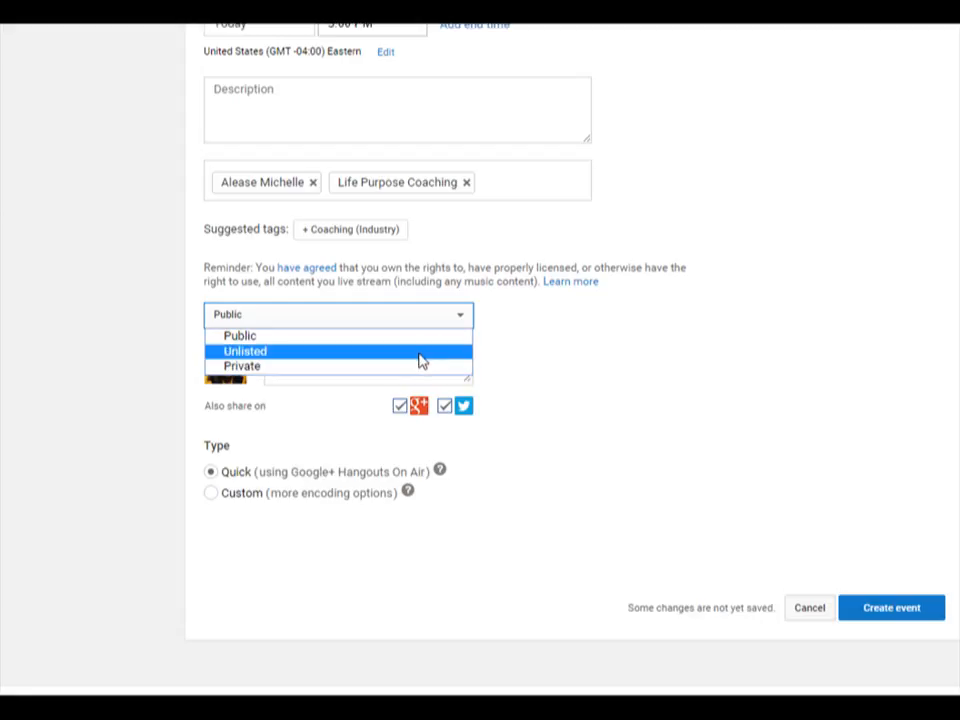
click(421, 352)
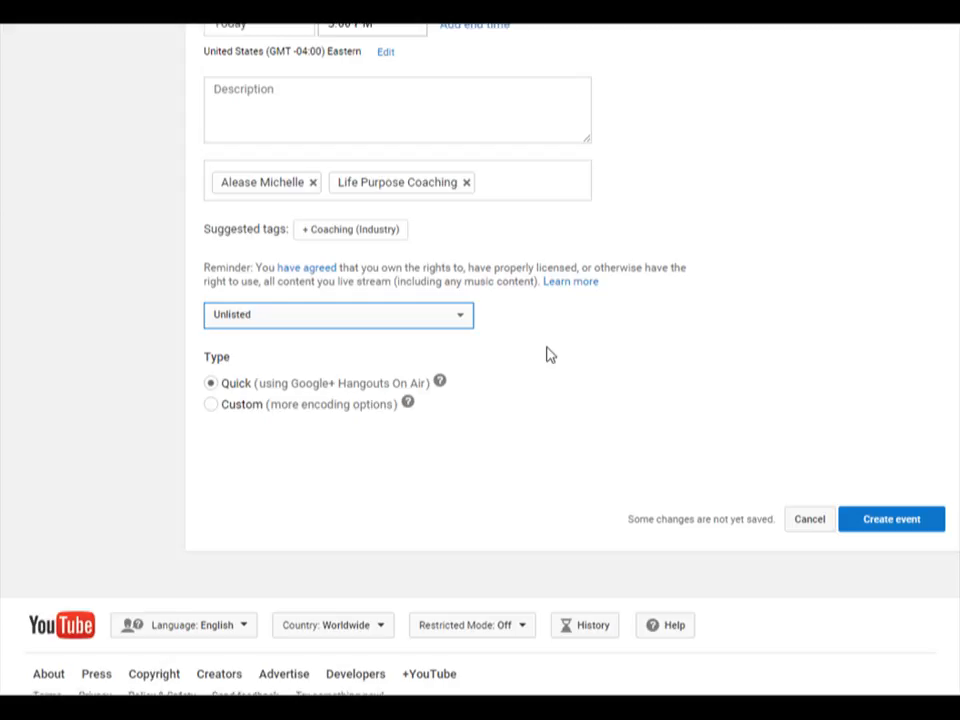
click(901, 533)
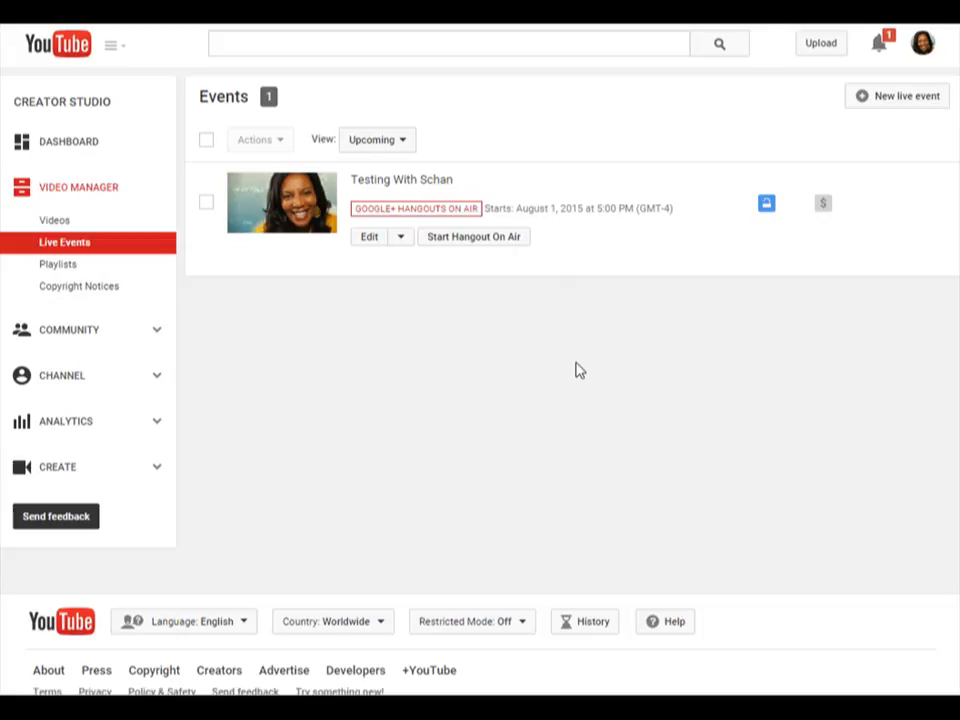
- Return to the home page and reopen the channel's Live Events list through its Video Manager
click(86, 47)
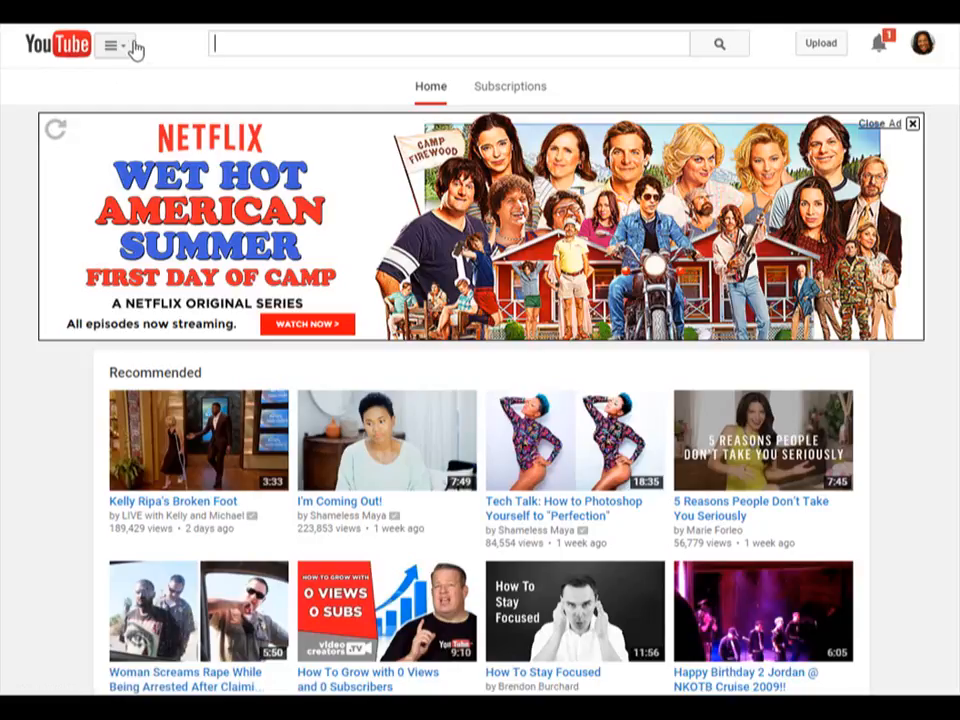
click(127, 49)
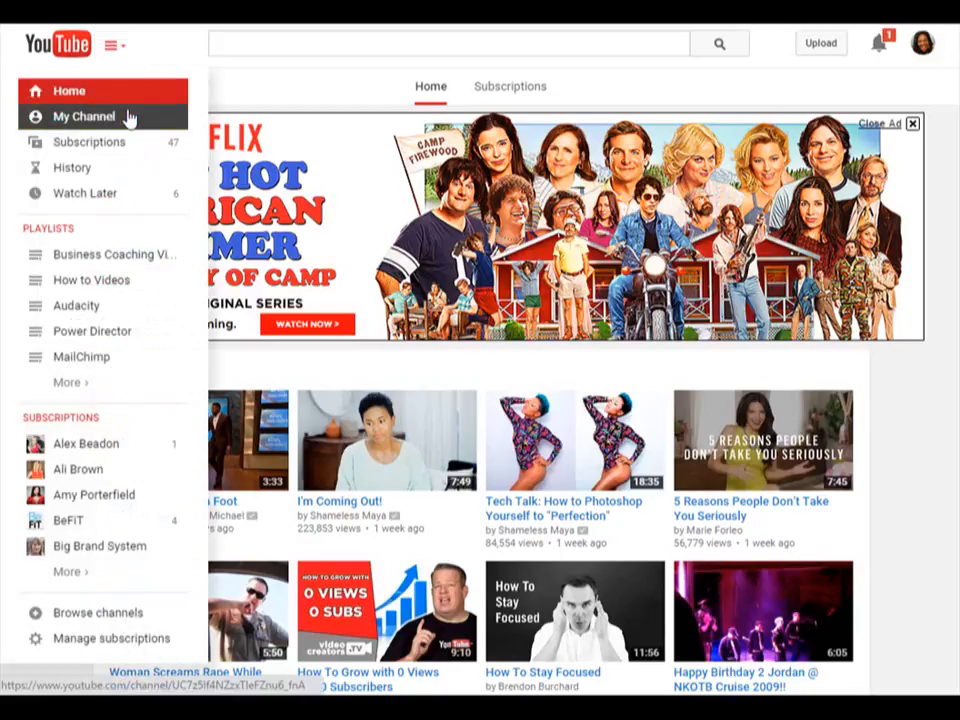
click(127, 117)
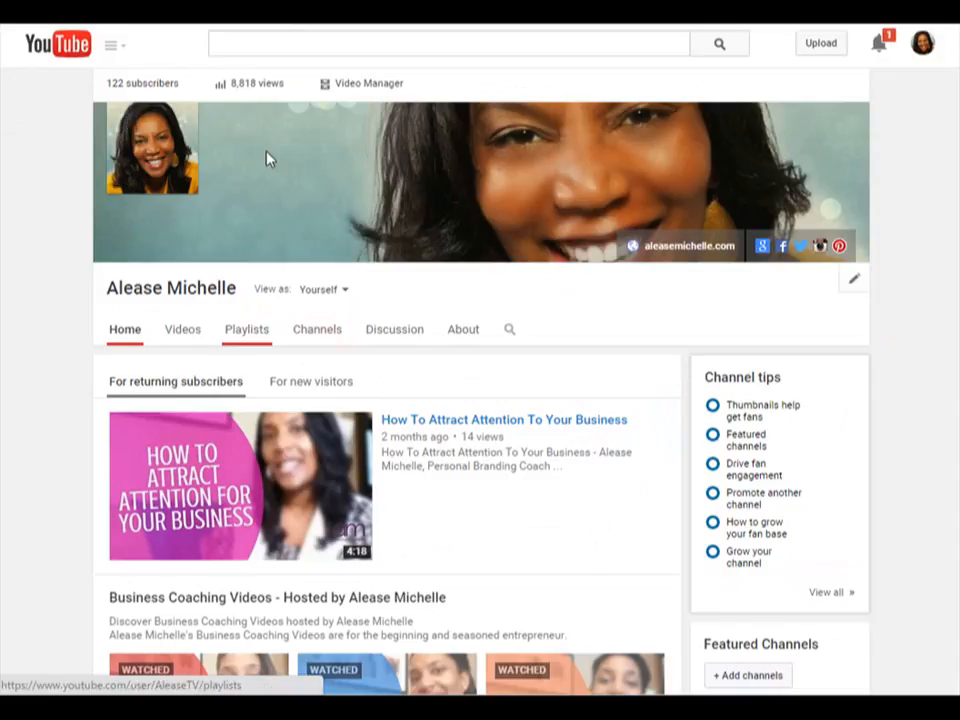
click(350, 90)
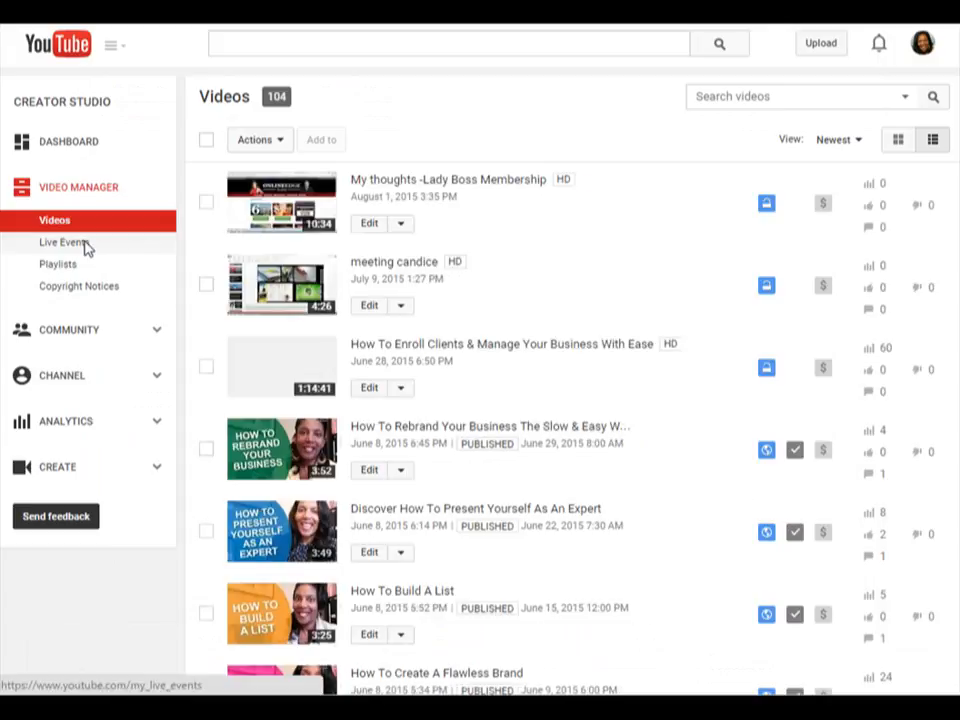
click(85, 246)
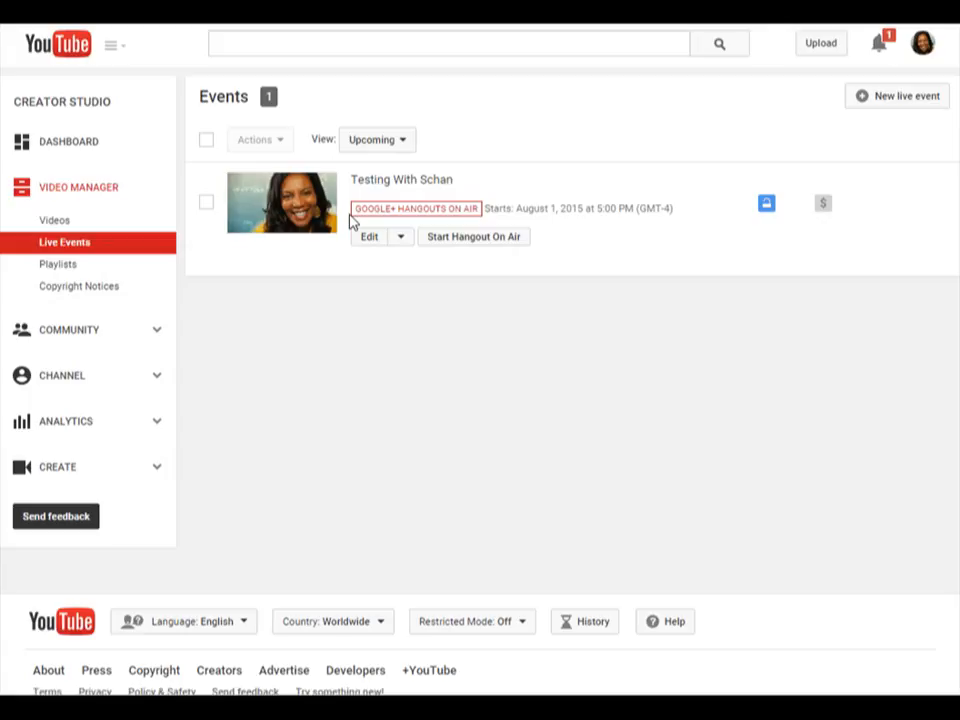
- Start the Hangout On Air for the scheduled event and fit its window to the screen
click(522, 240)
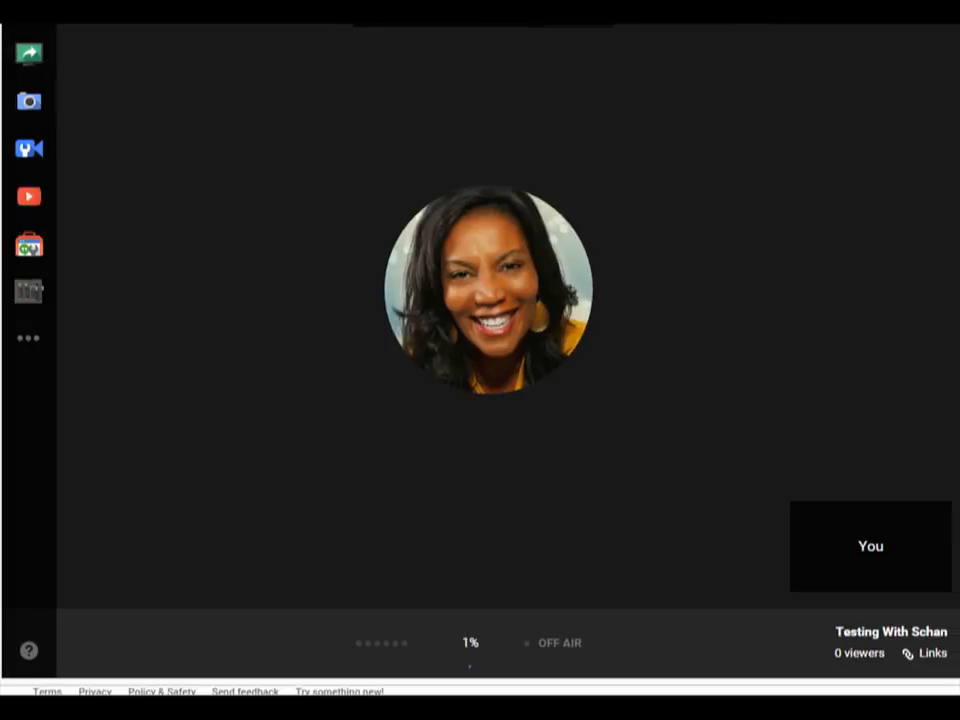
drag(662, 0, 662, 28)
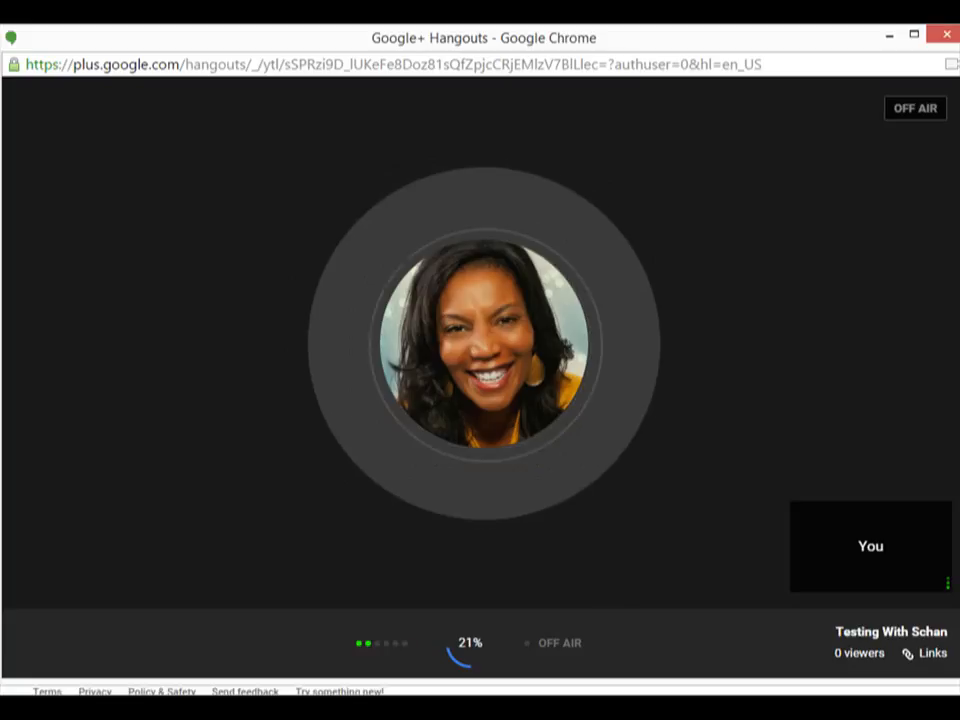
drag(958, 114, 957, 114)
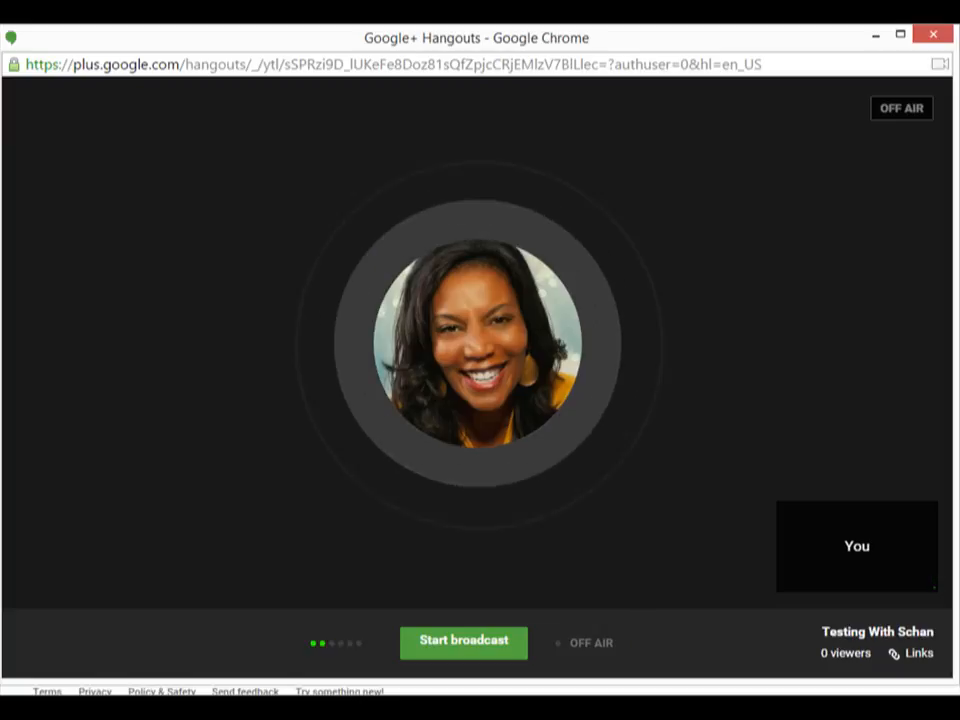
- Turn off the camera in the hangout
mouse_move(397, 676)
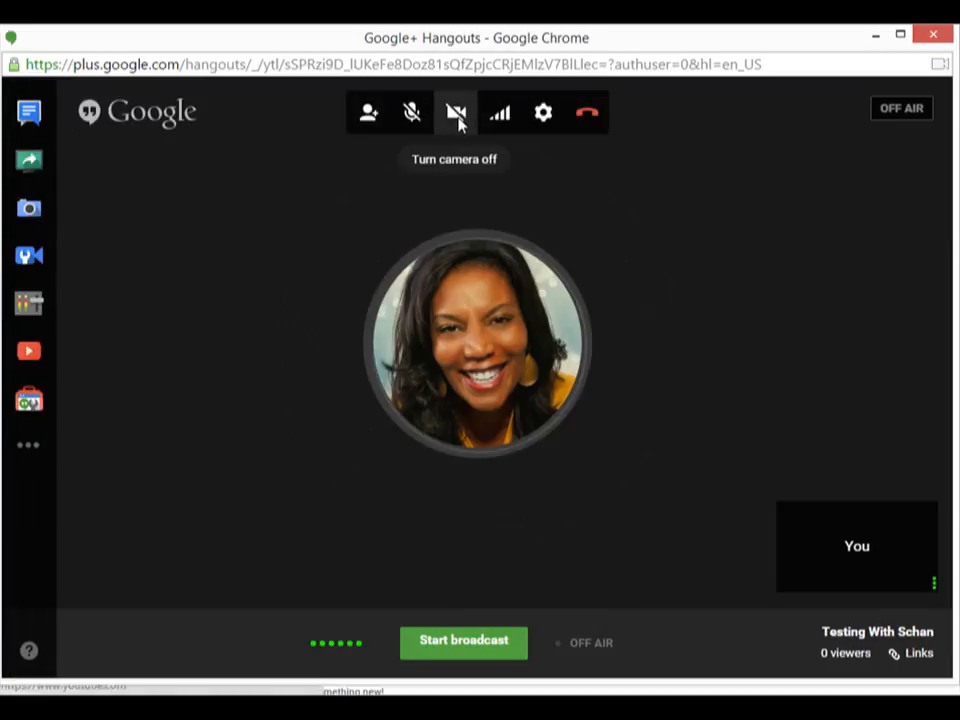
click(454, 115)
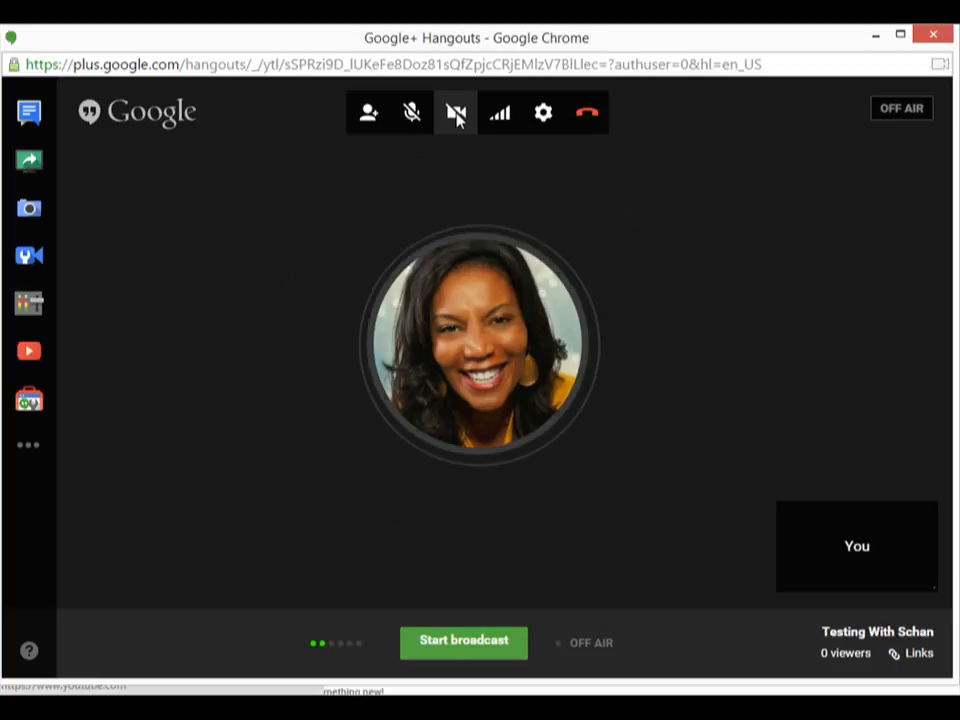
- Share the entire screen in the hangout
mouse_move(624, 343)
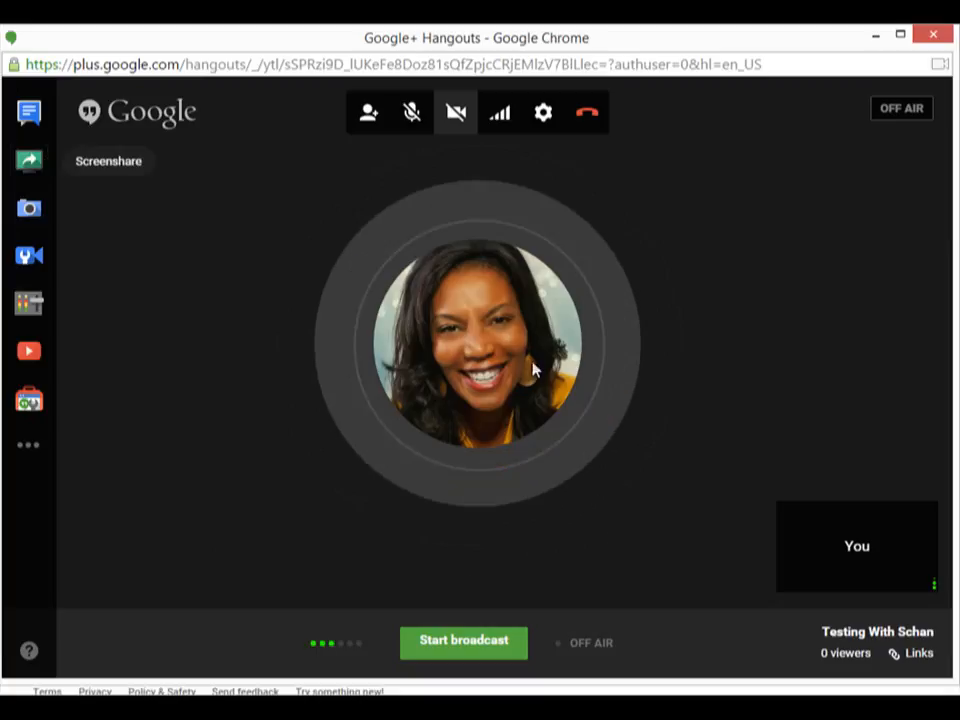
click(28, 162)
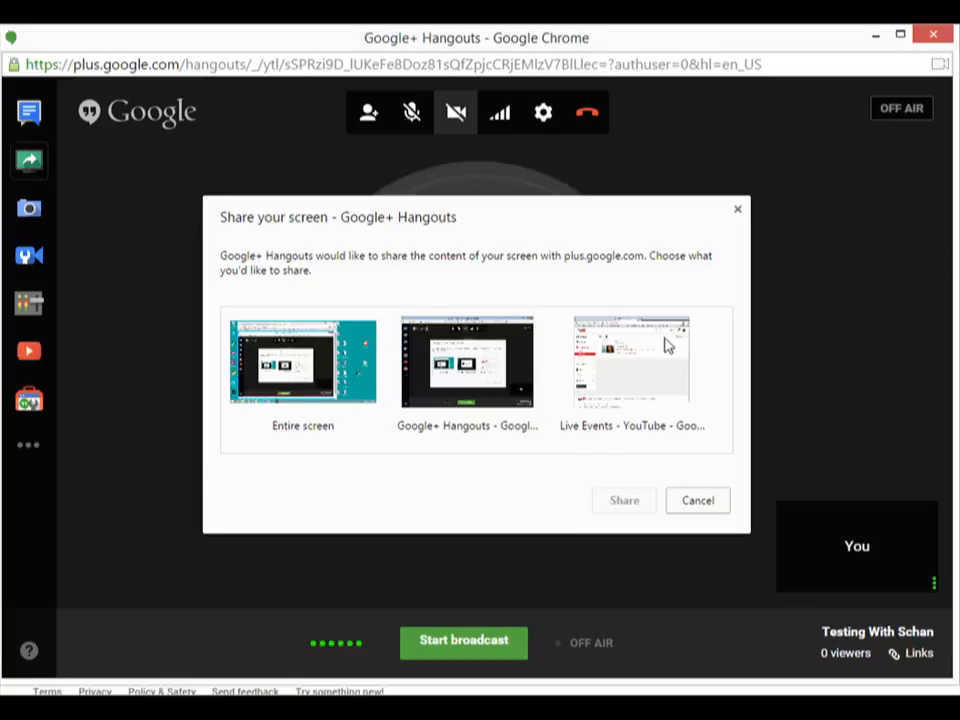
click(334, 378)
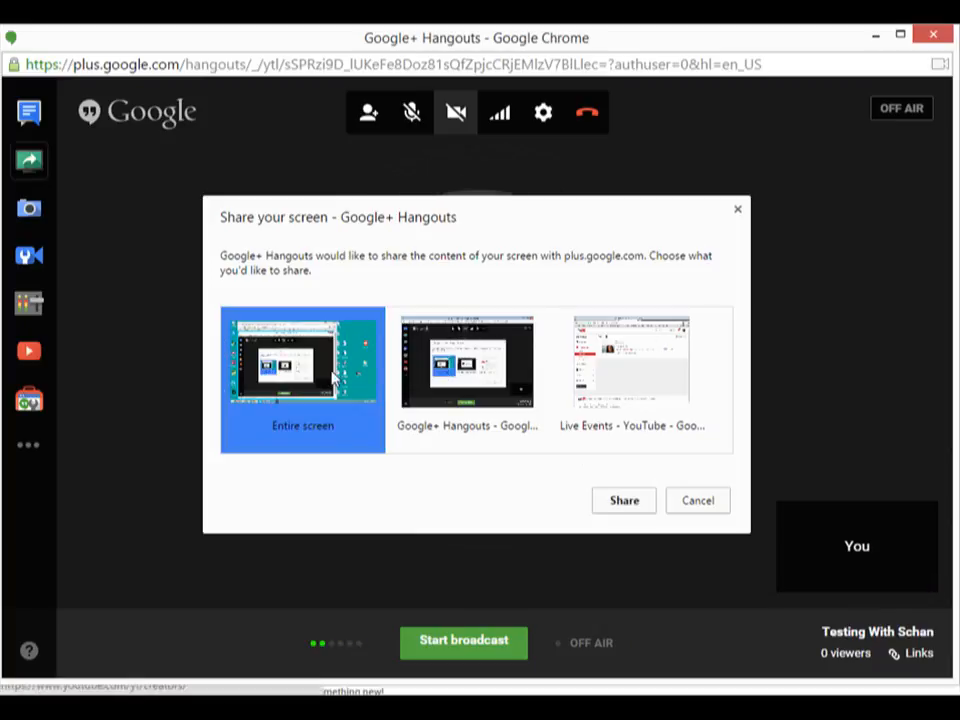
click(625, 501)
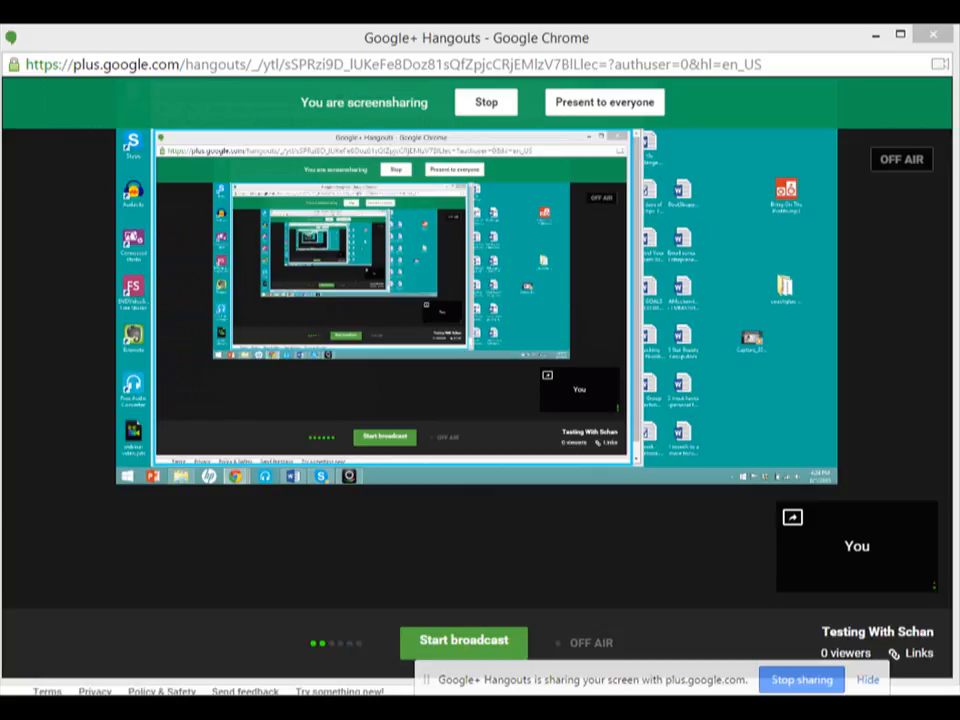
- Minimize the Hangouts window to show the desktop while screensharing, and bring the hangout back
click(890, 8)
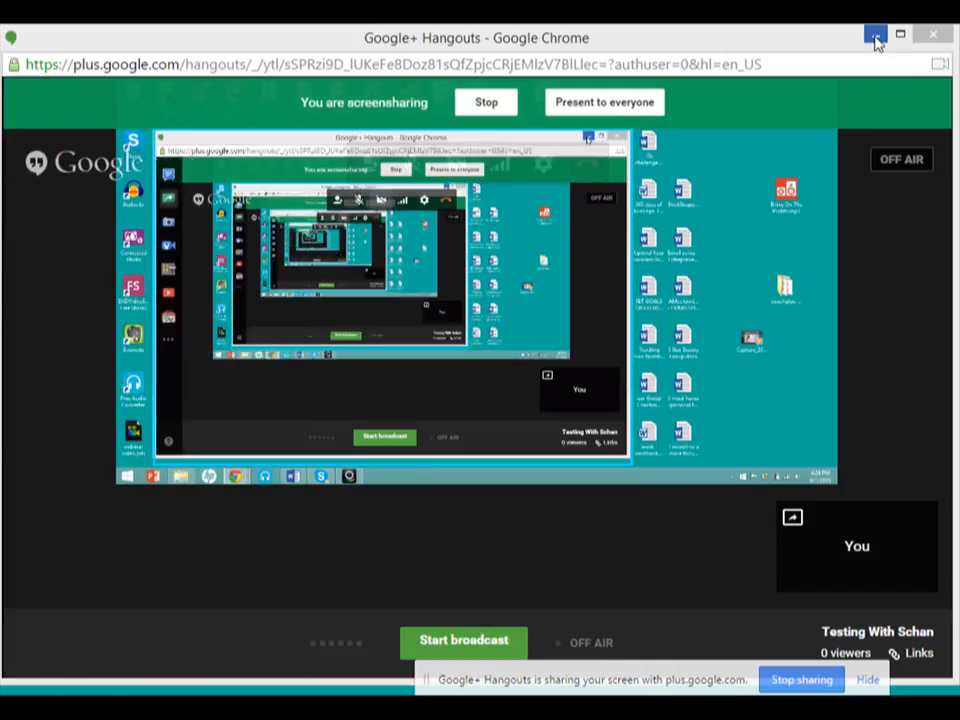
click(876, 38)
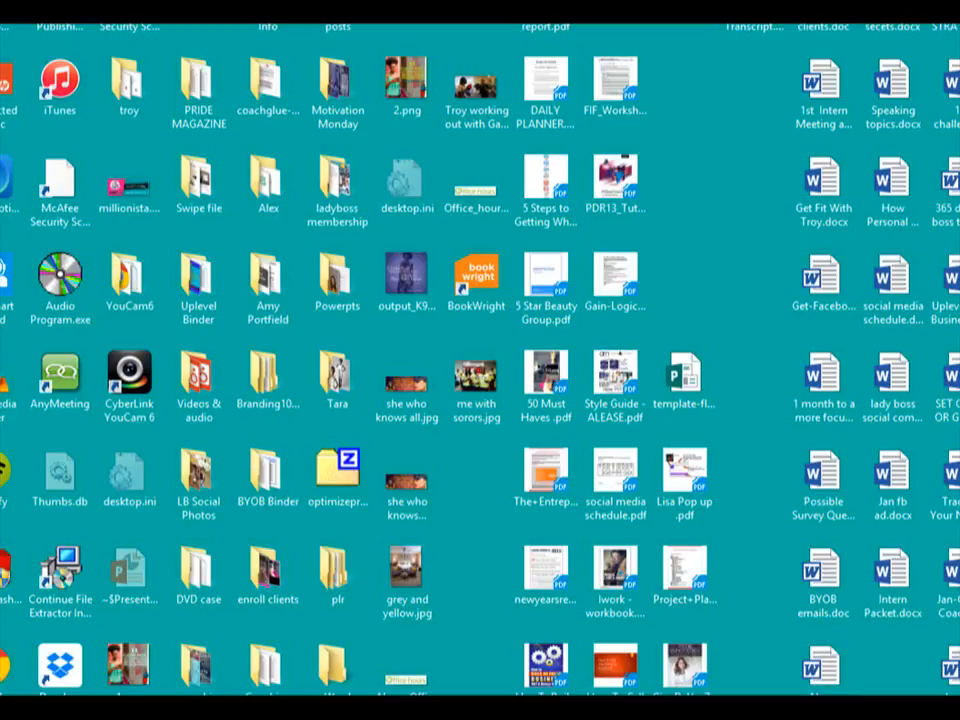
mouse_move(215, 708)
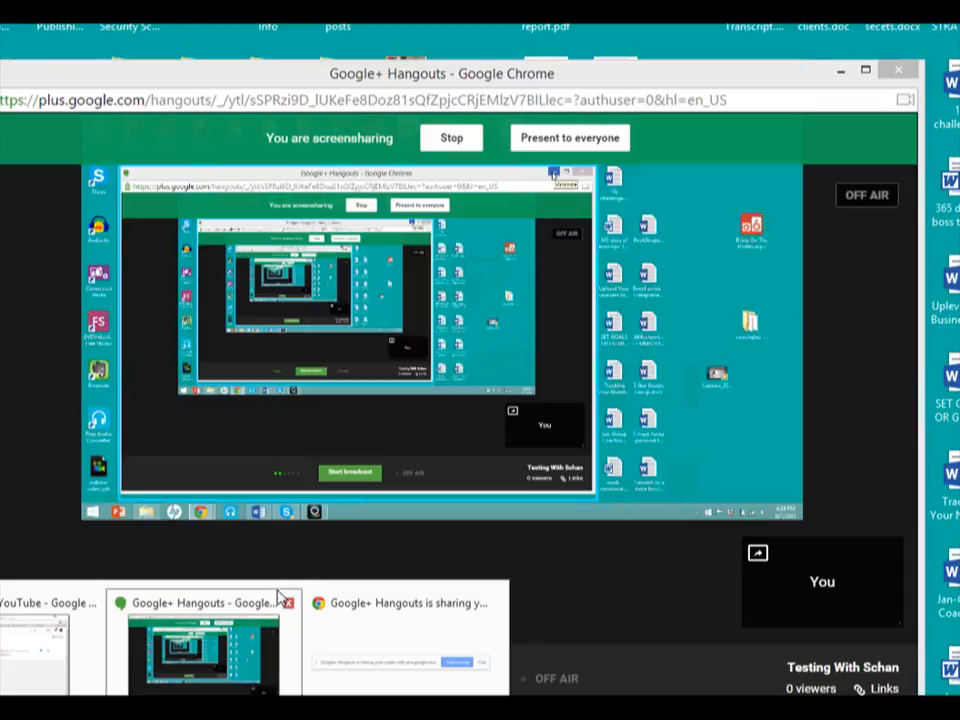
click(283, 597)
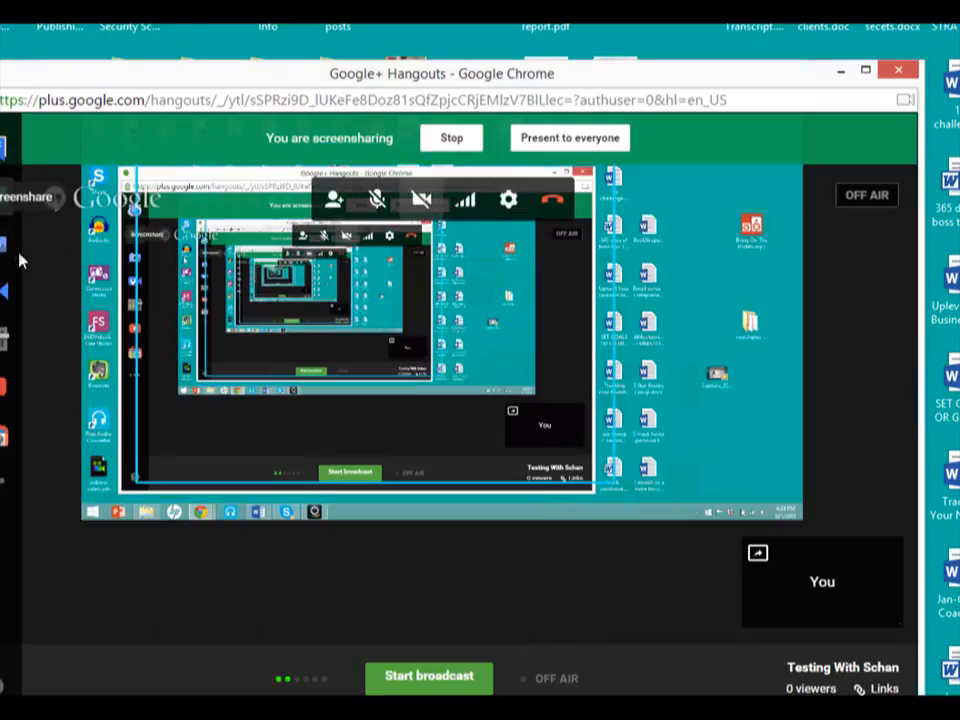
- Stop sharing the screen and move the Hangouts window so that all its controls are within view
click(470, 139)
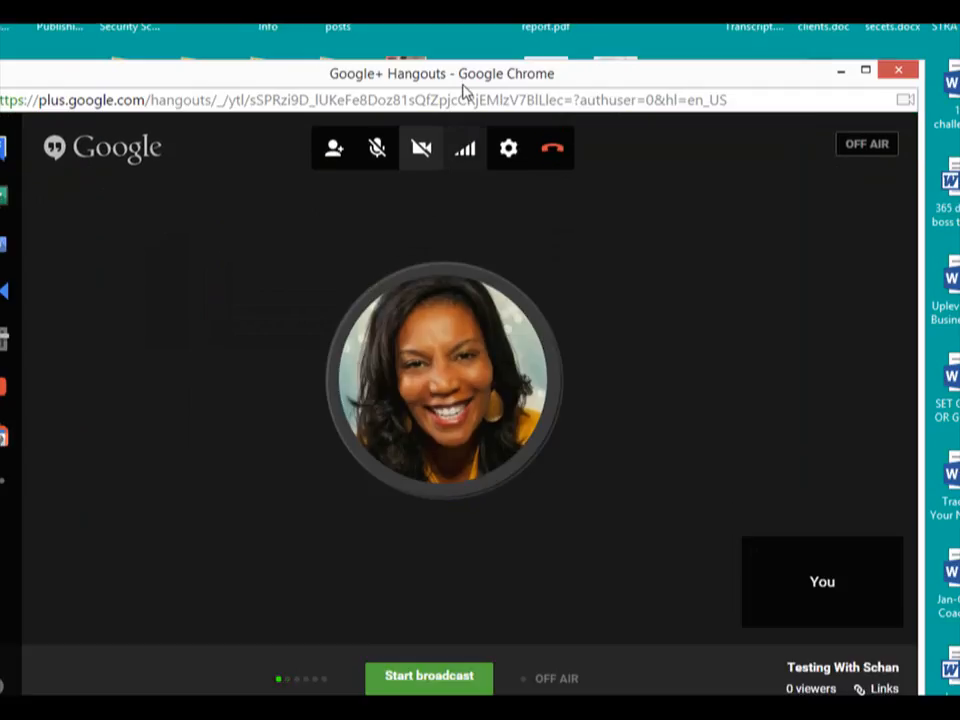
drag(266, 82, 306, 43)
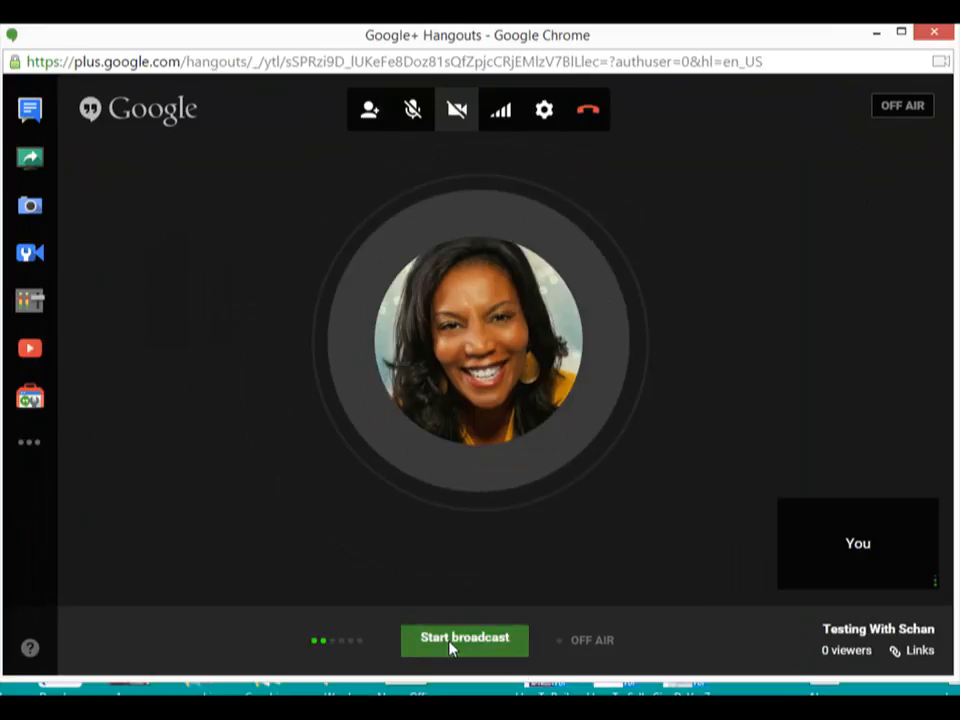
- Start the live broadcast, confirm going on air, and switch the camera off
click(445, 645)
click(277, 416)
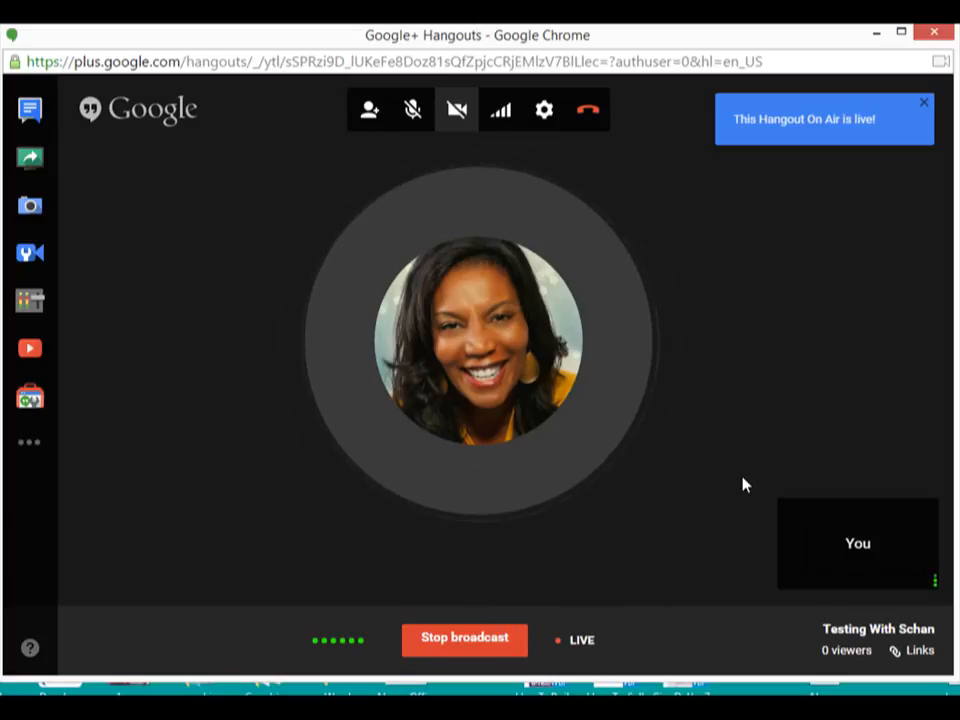
click(456, 111)
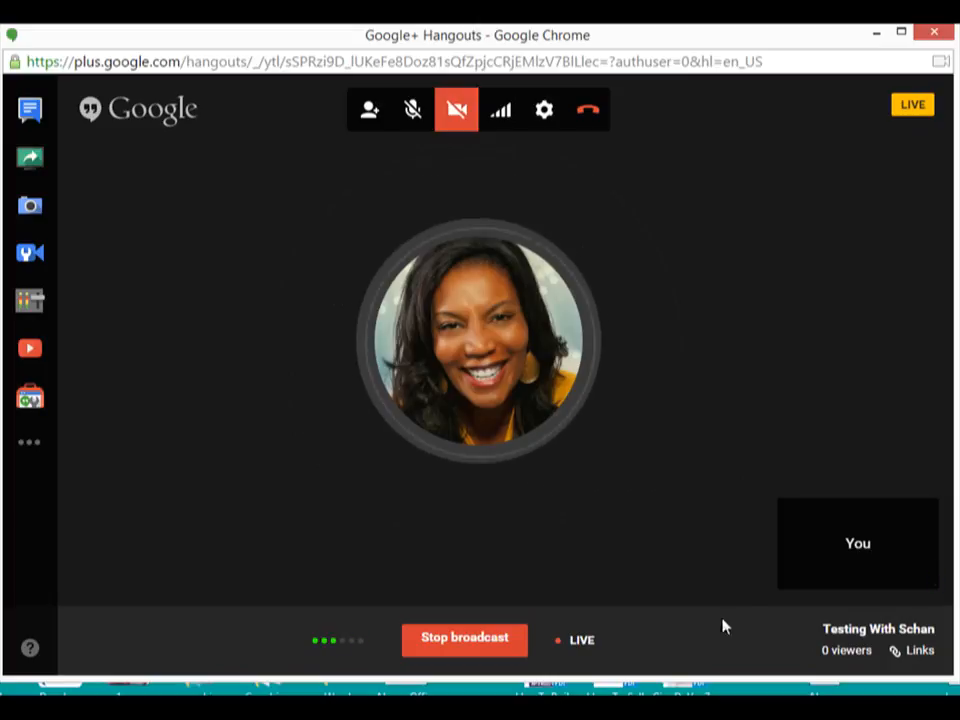
- Stop the live broadcast and dismiss the notification in the hangout
mouse_move(780, 504)
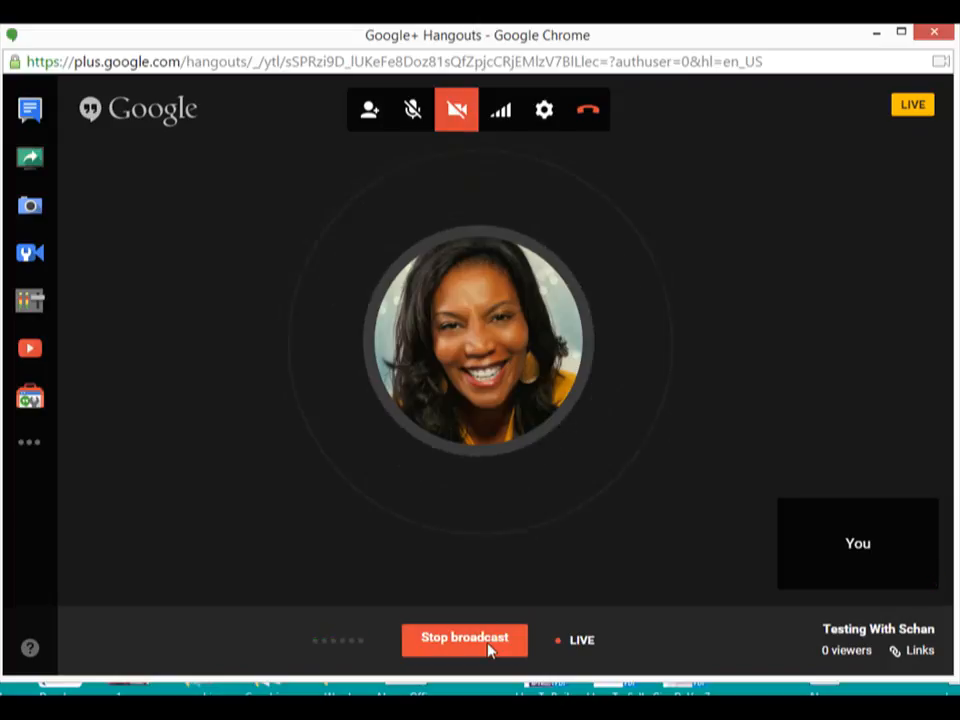
click(489, 648)
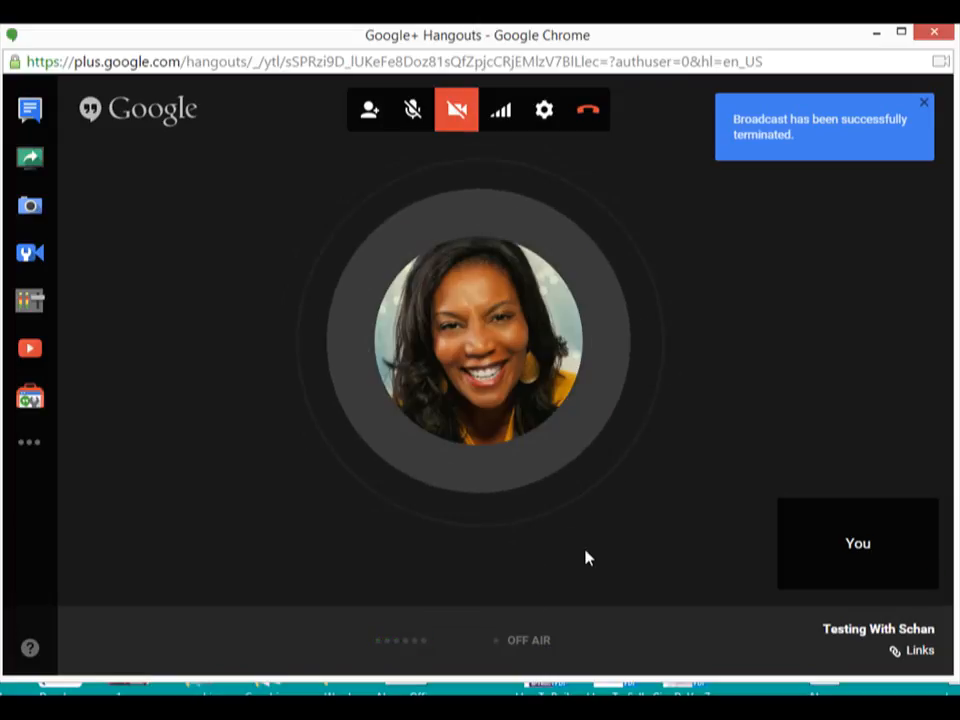
click(921, 104)
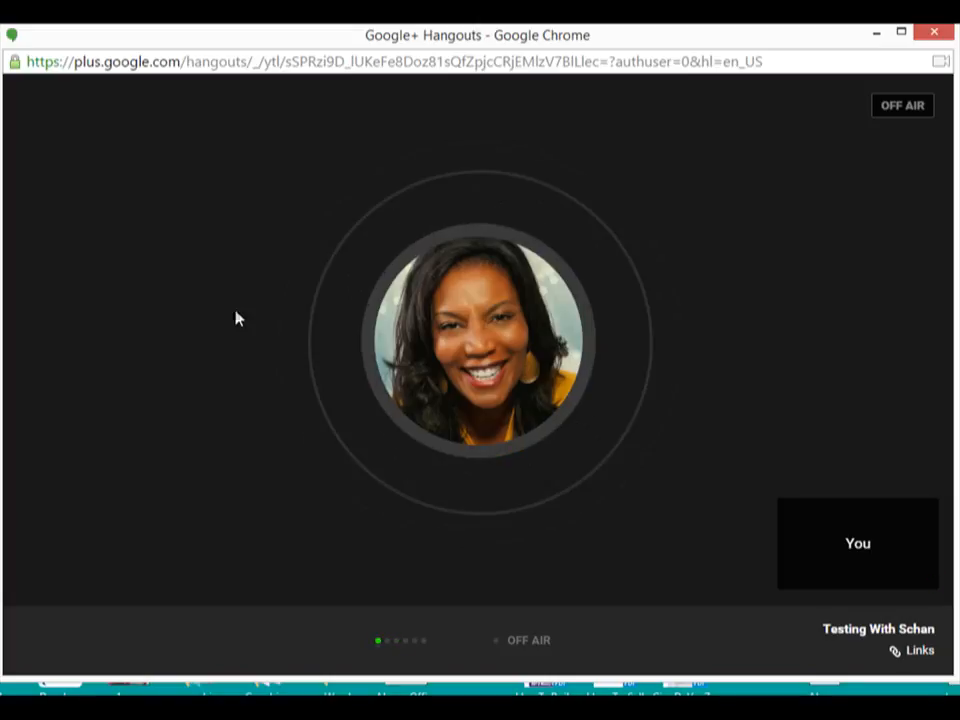
- Switch back to the YouTube Live Events window
mouse_move(267, 543)
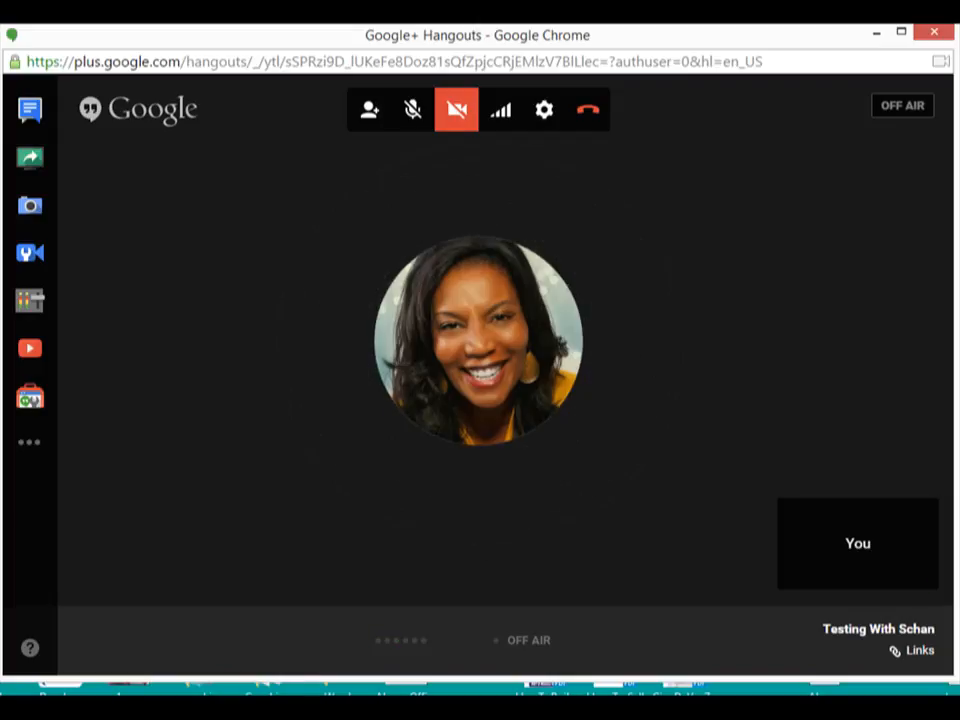
mouse_move(128, 708)
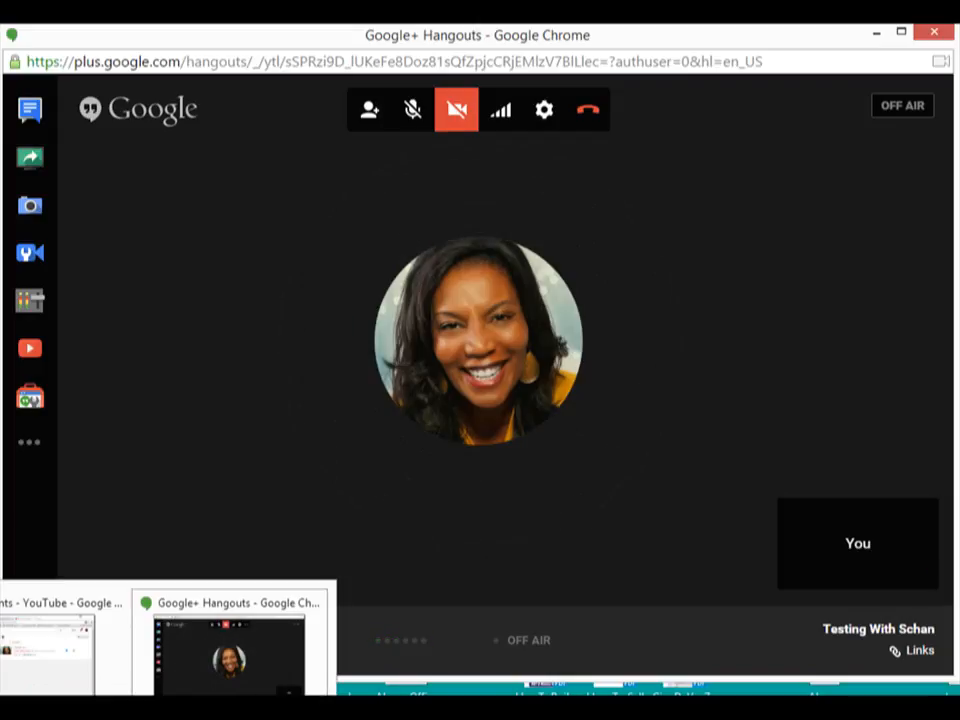